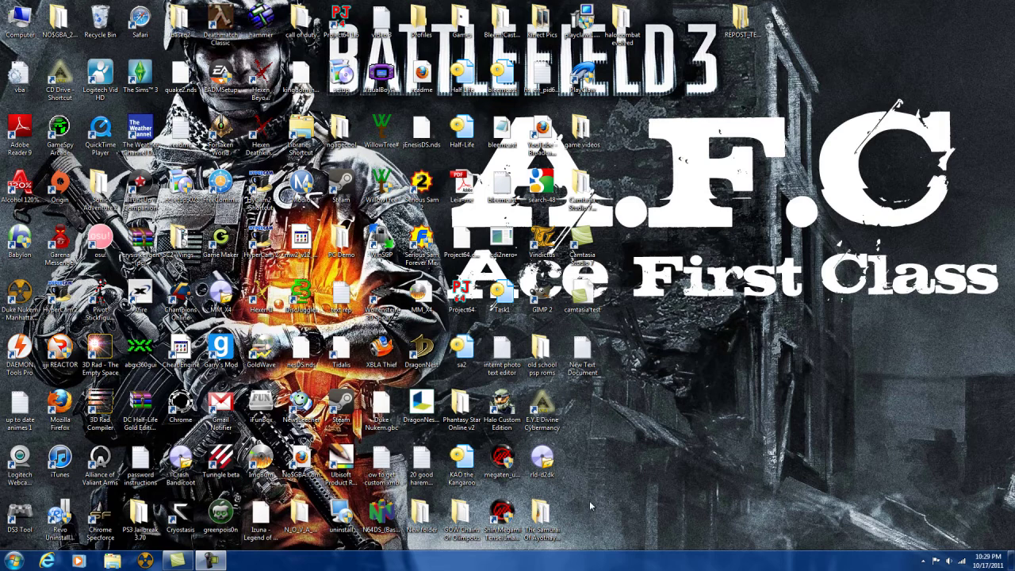
click(46, 561)
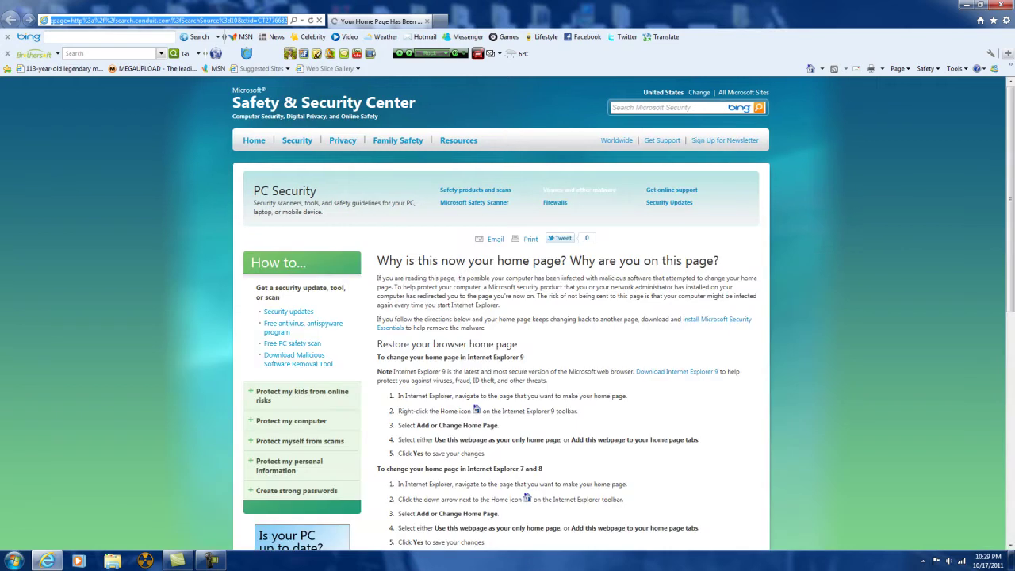
text(www.emulator-zone.com/)
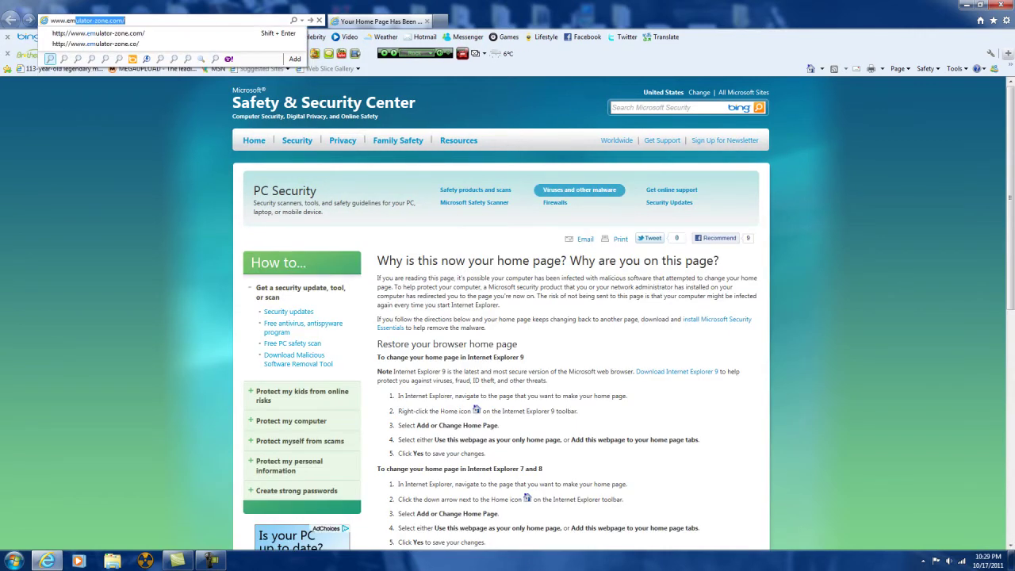
click(153, 35)
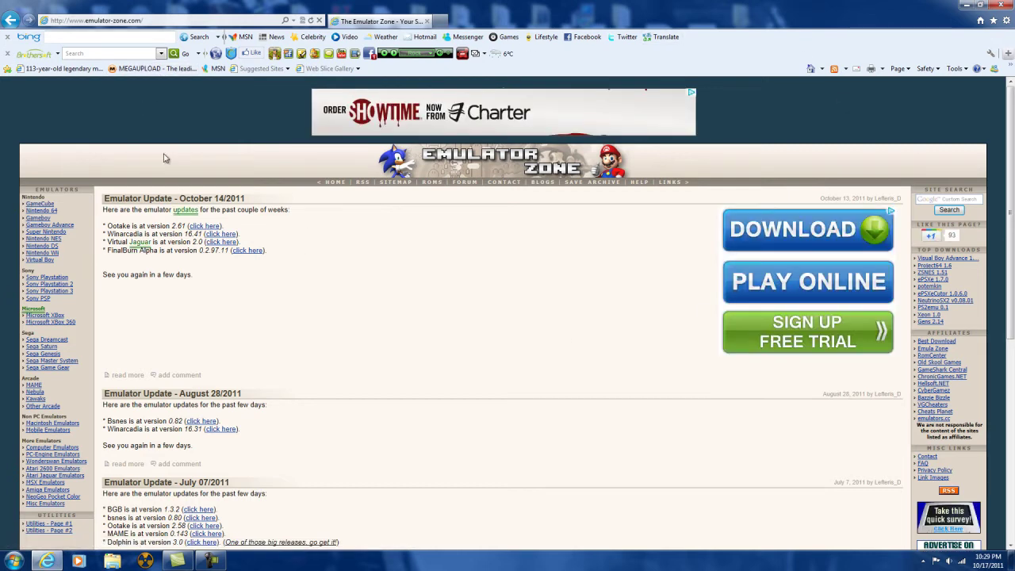
- Download and run the Project64 1.6 installer from Emulator Zone's Nintendo 64 Project64 page
click(42, 211)
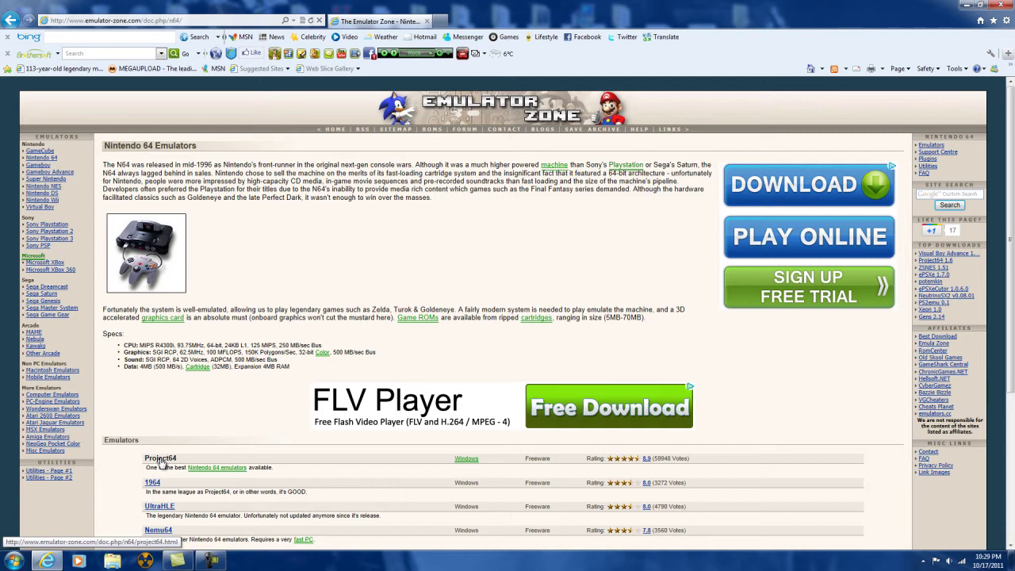
click(160, 460)
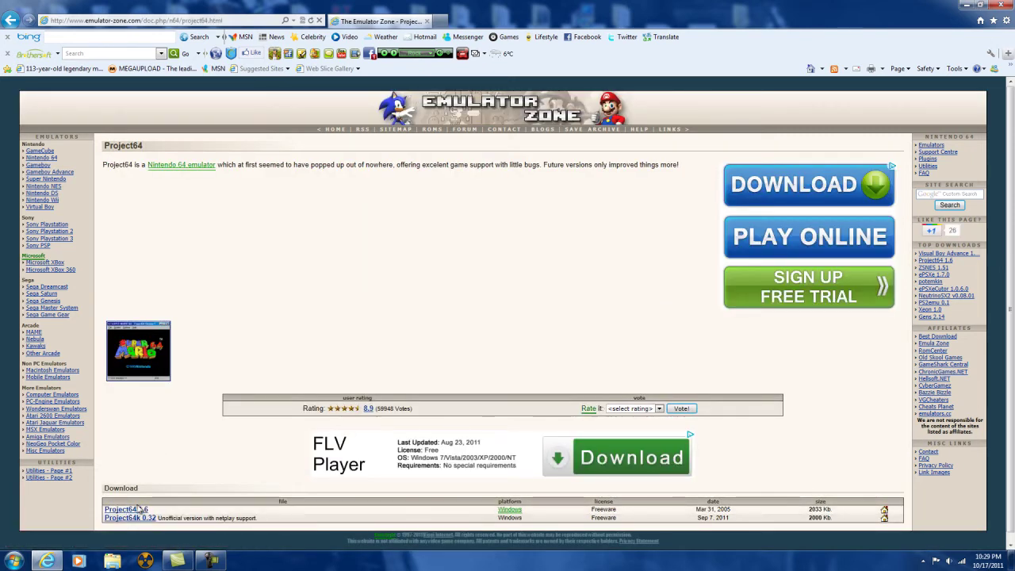
click(136, 511)
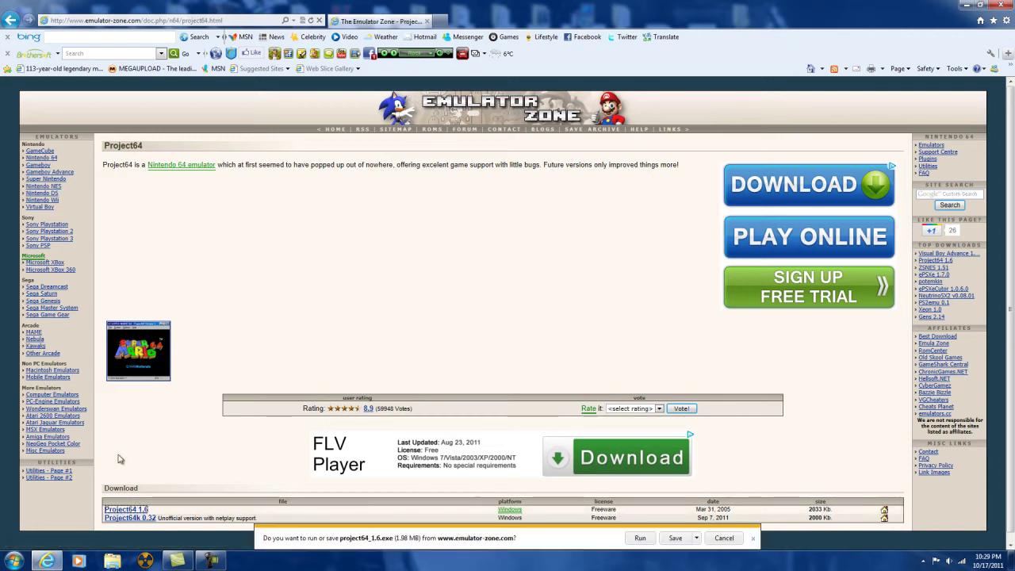
click(675, 537)
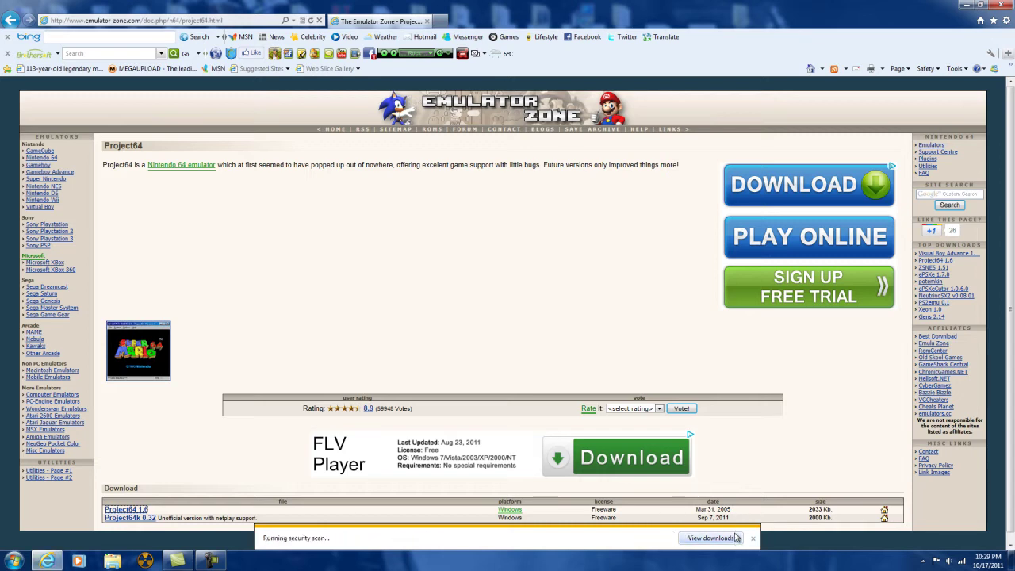
click(710, 538)
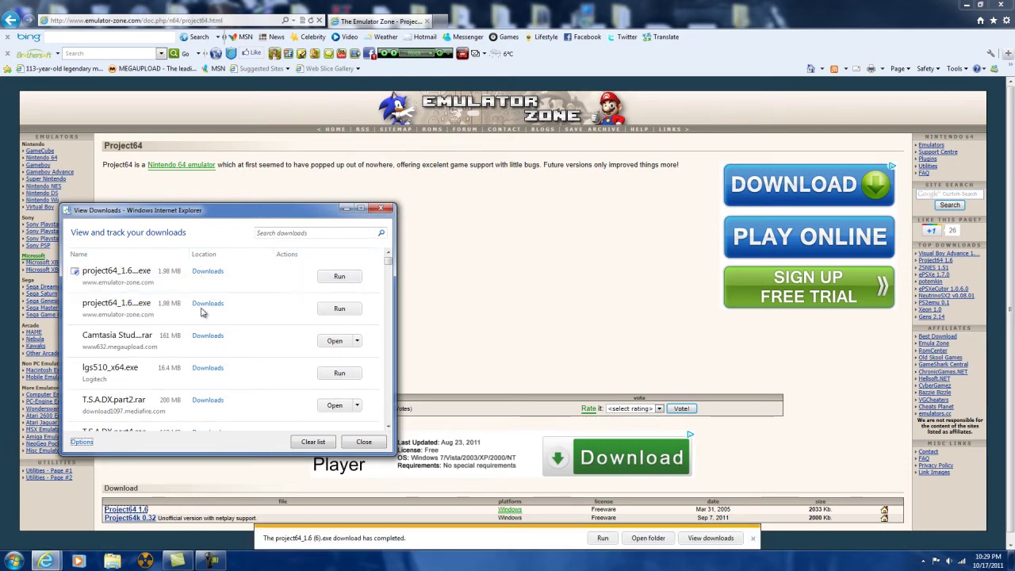
- Install Project64 1.6 with the default features through the InstallShield Wizard
click(347, 209)
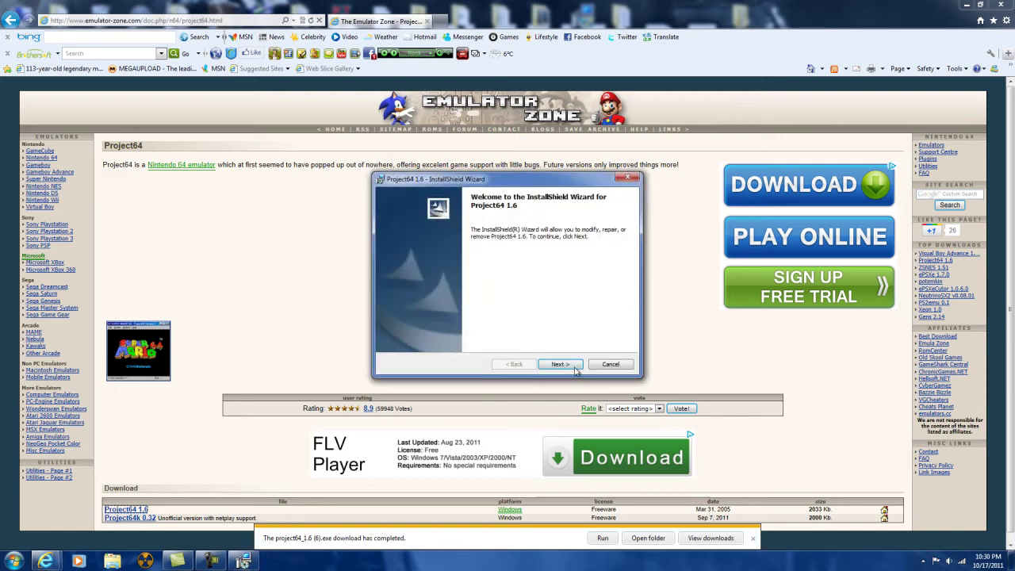
click(575, 366)
click(575, 366)
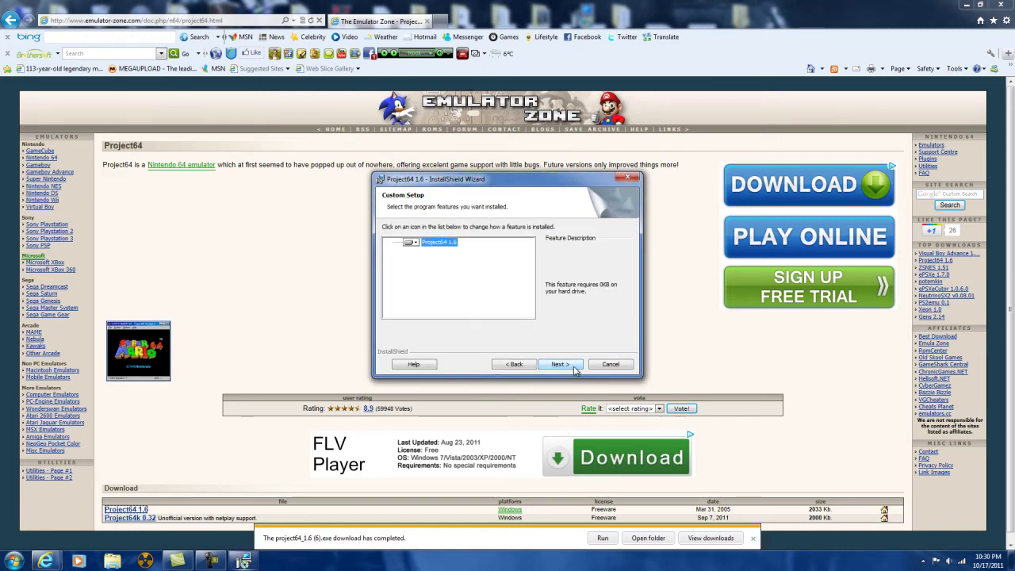
click(575, 367)
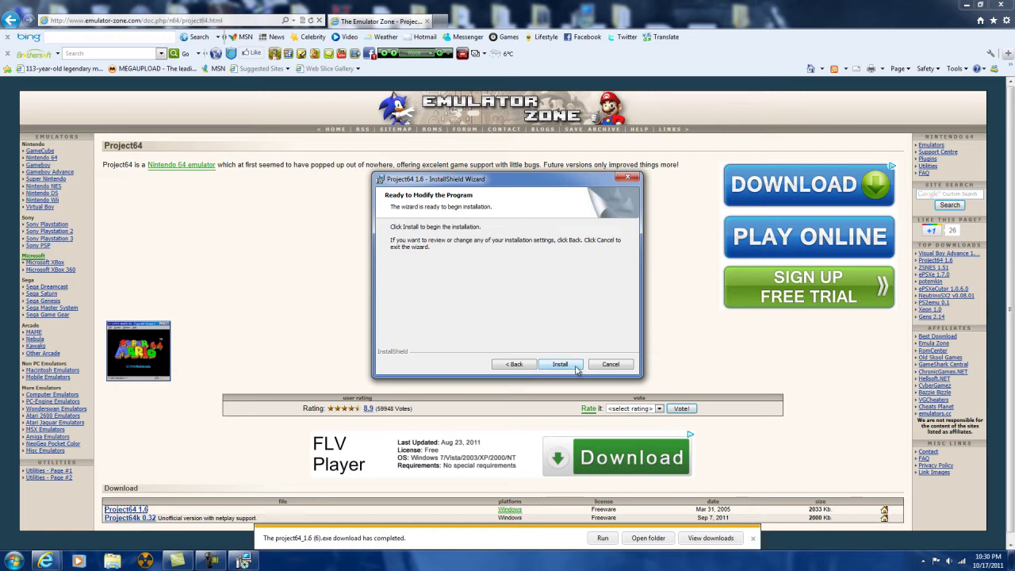
click(578, 366)
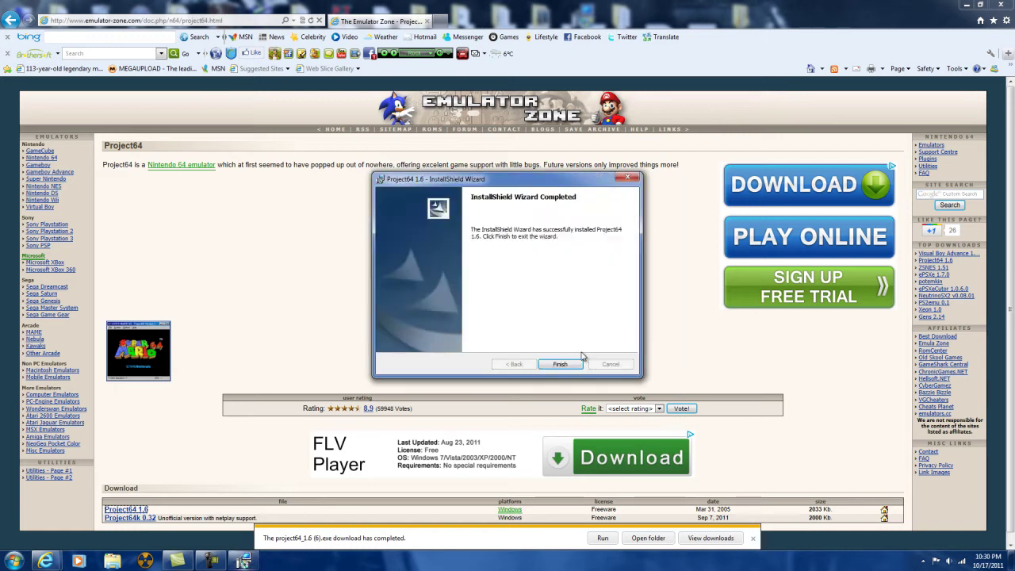
click(576, 366)
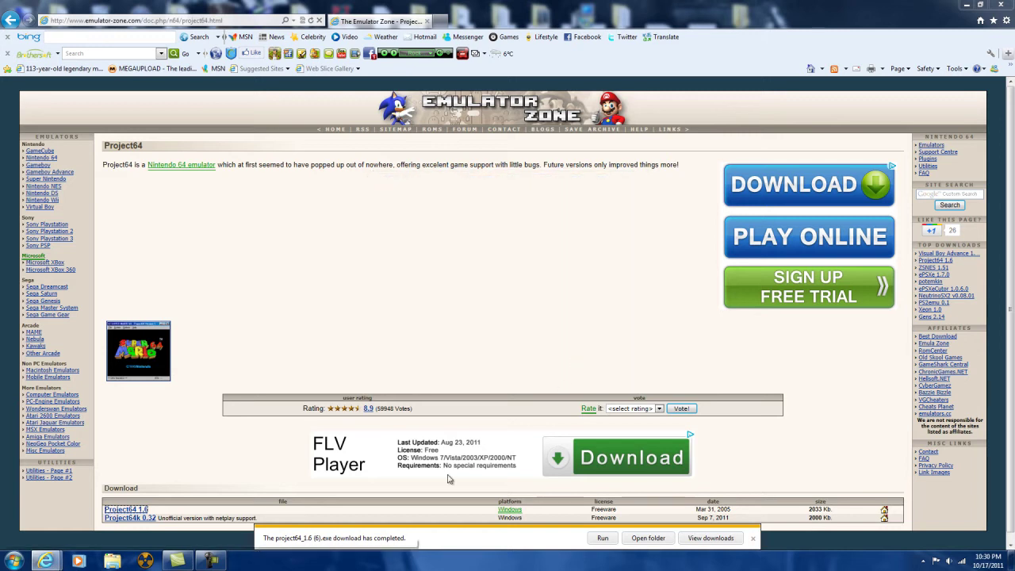
- Launch Project64 1.6 by searching the Start menu for 'projec'
click(966, 5)
click(15, 563)
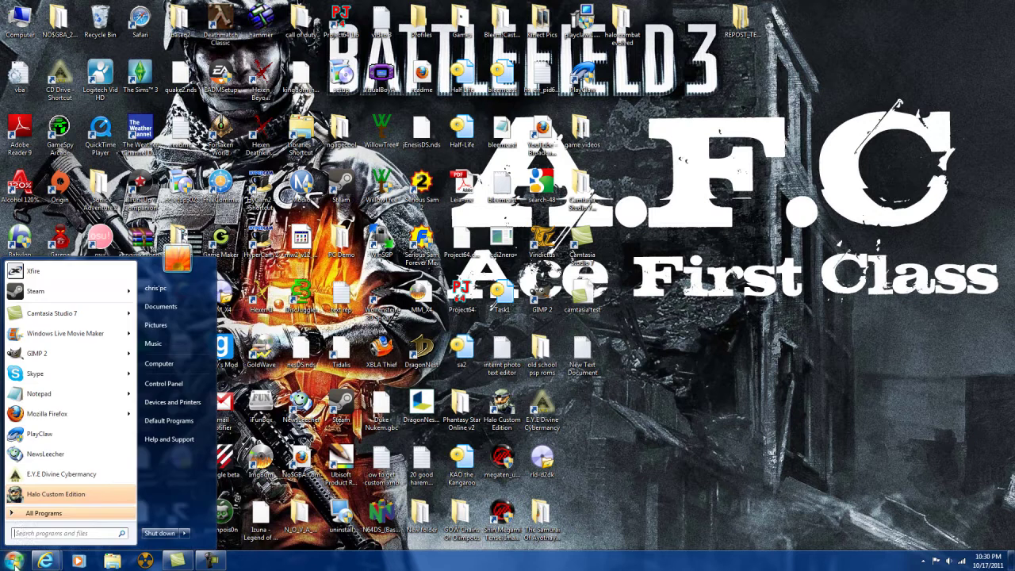
click(23, 534)
text(proj)
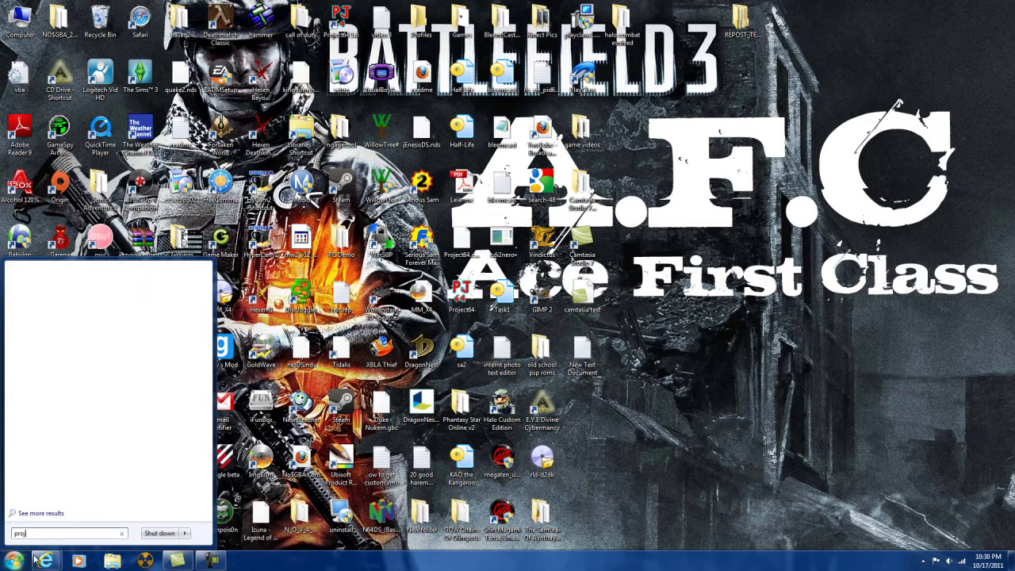
text(ec)
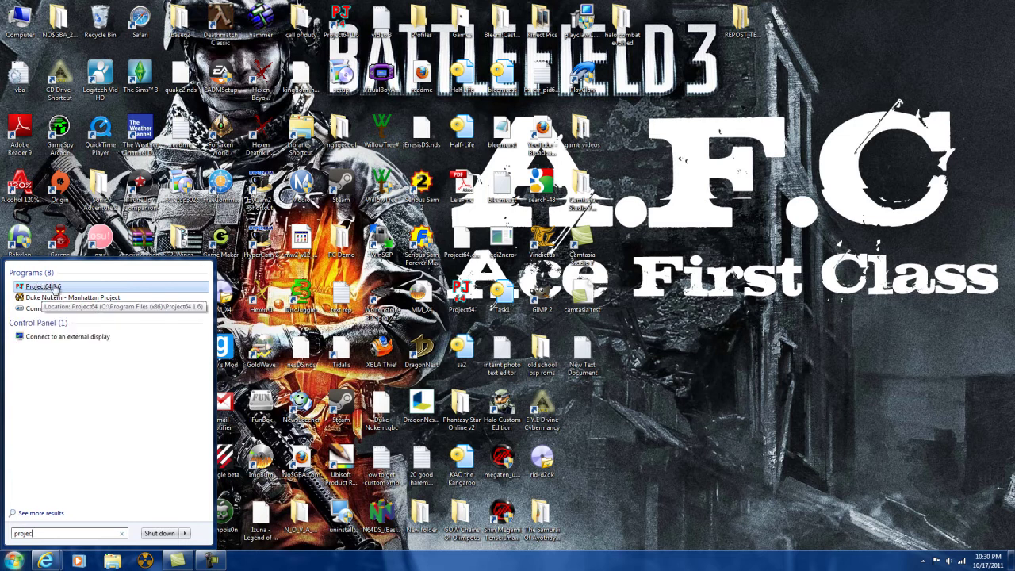
click(56, 287)
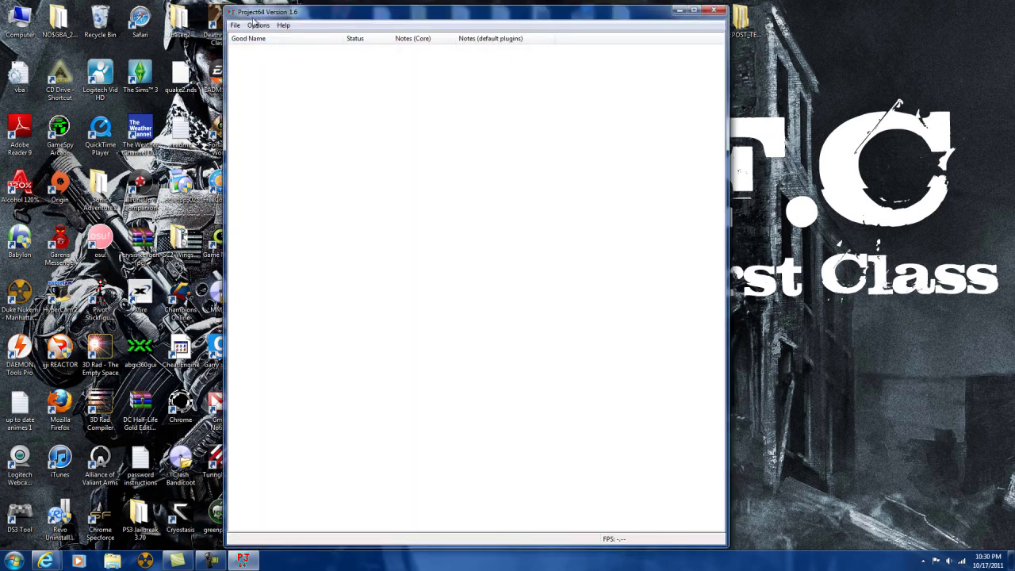
- Move the Project64 window to the right half of the screen
drag(251, 16, 519, 19)
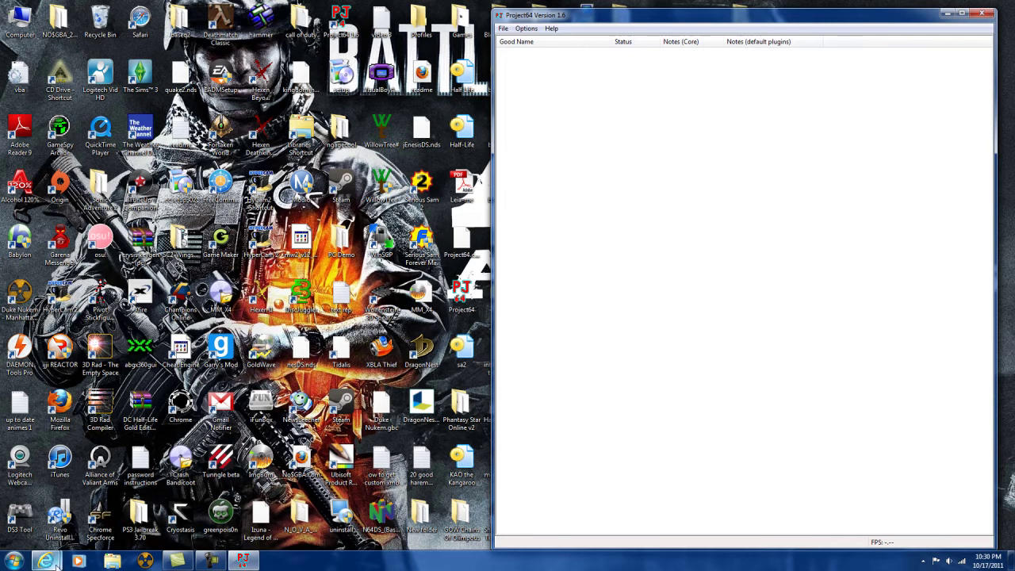
mouse_move(56, 564)
mouse_move(92, 505)
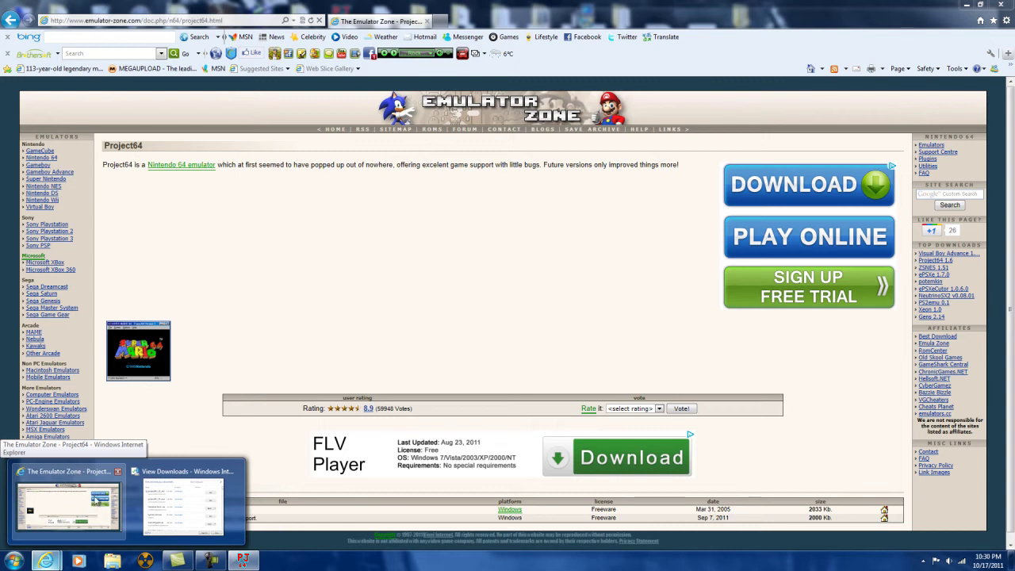
click(95, 499)
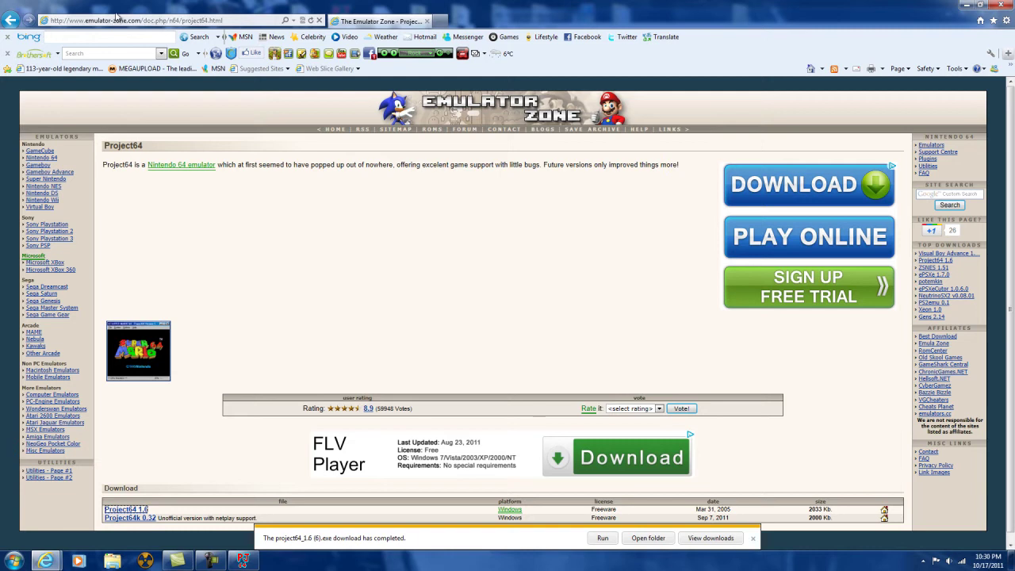
click(130, 19)
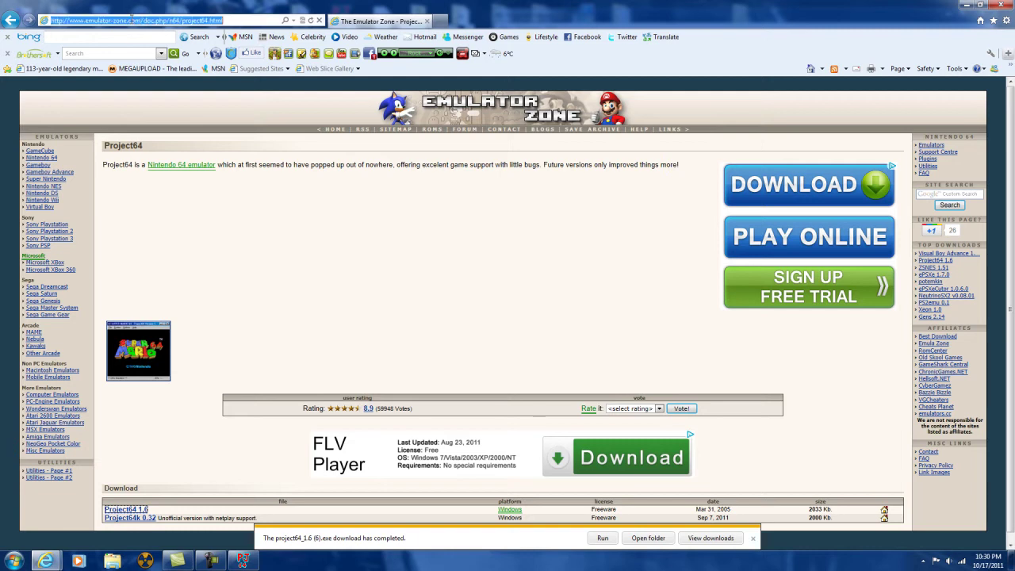
text(www.)
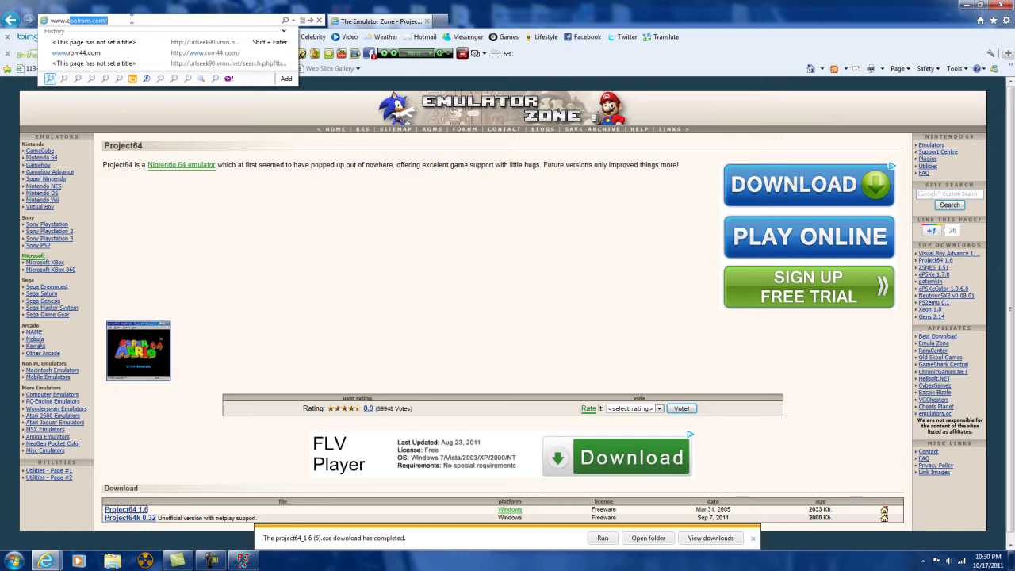
text(co)
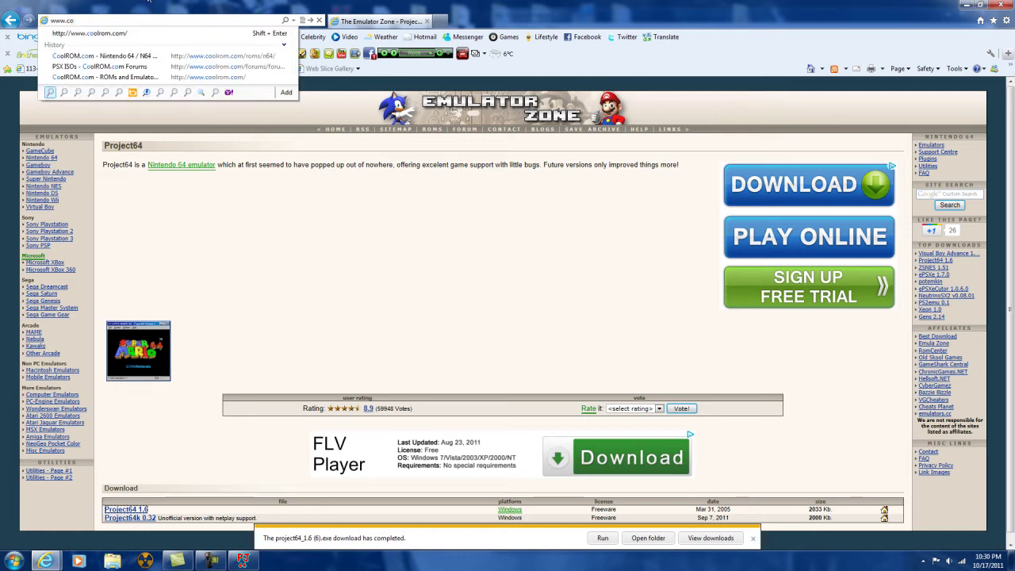
click(110, 33)
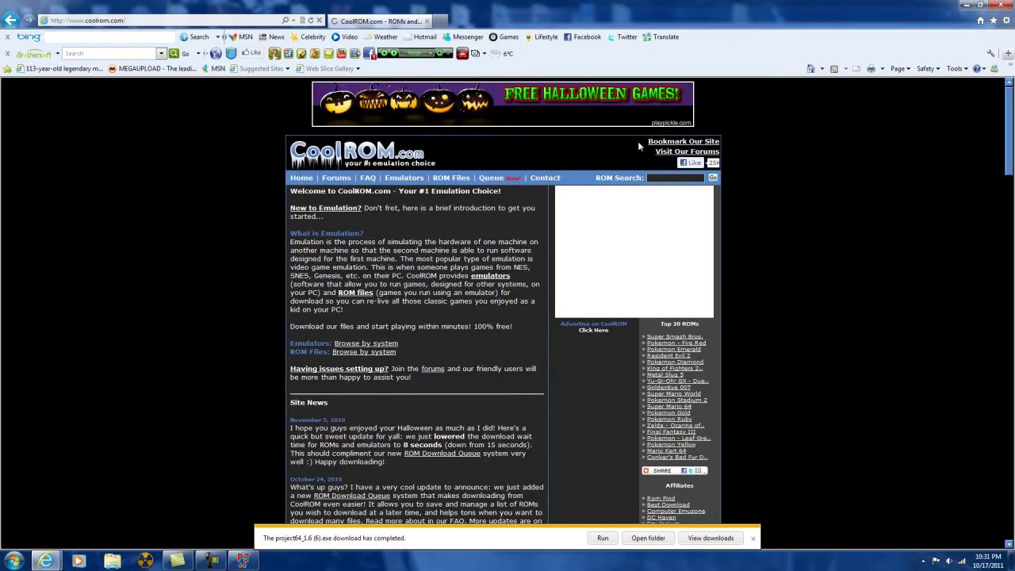
mouse_move(451, 177)
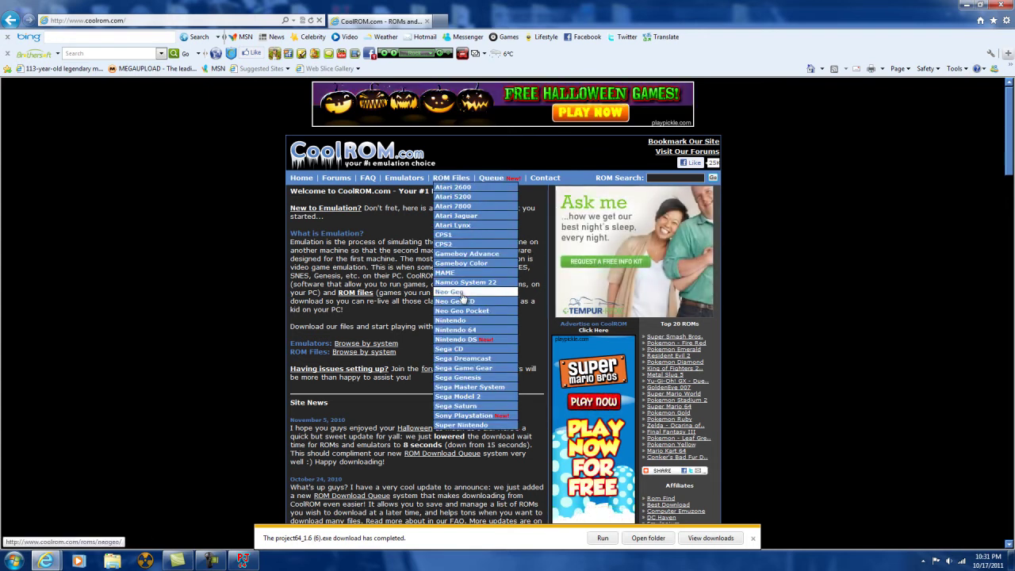
click(470, 332)
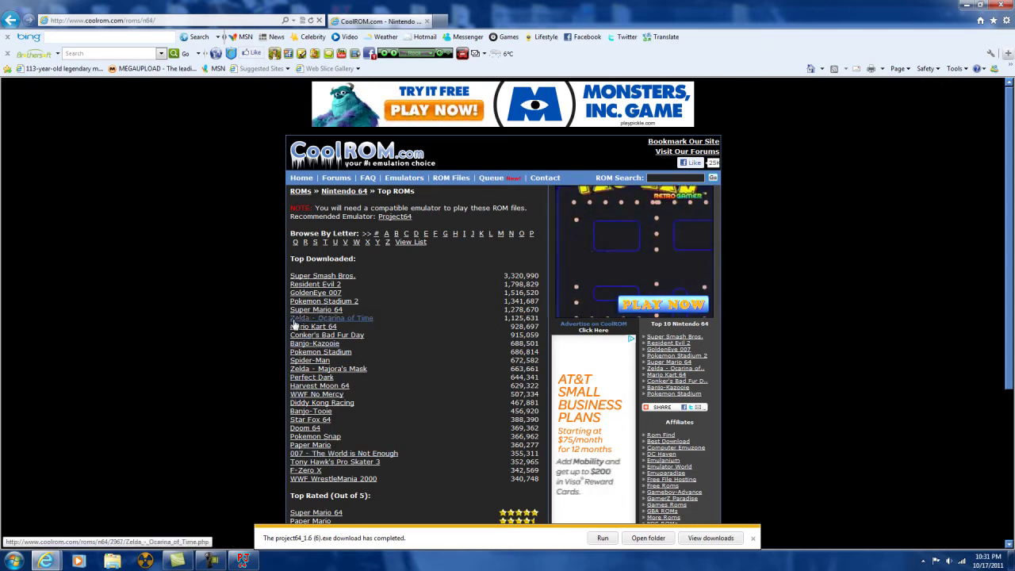
click(315, 333)
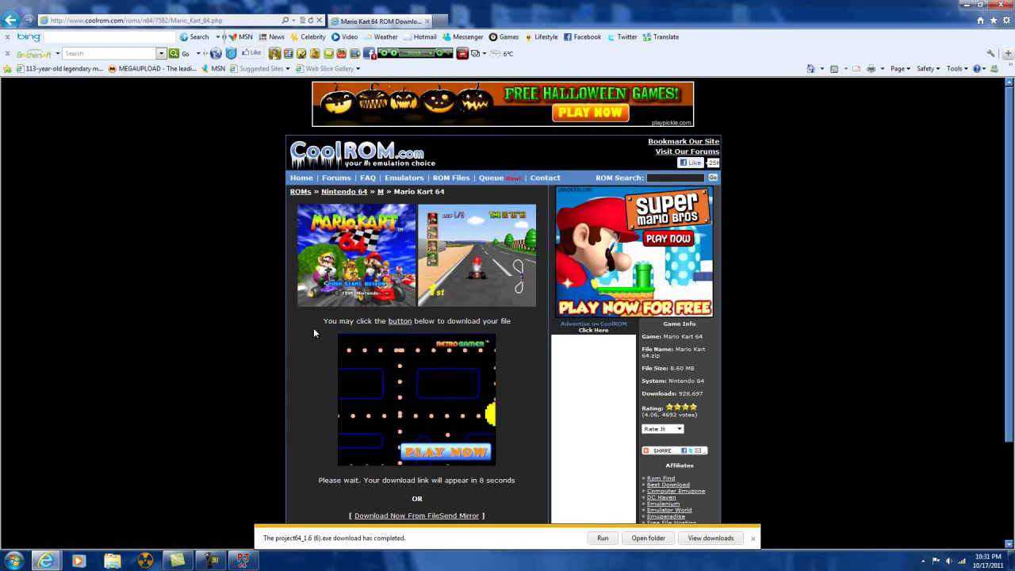
- Save the Mario Kart 64 zip and open it from the downloads list
scroll(361, 361, down, 1)
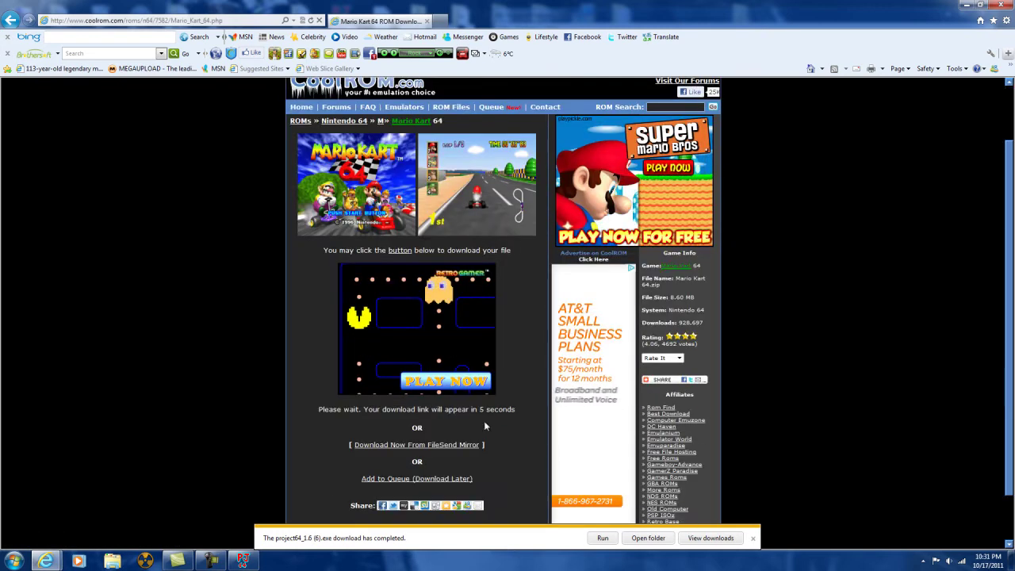
click(754, 538)
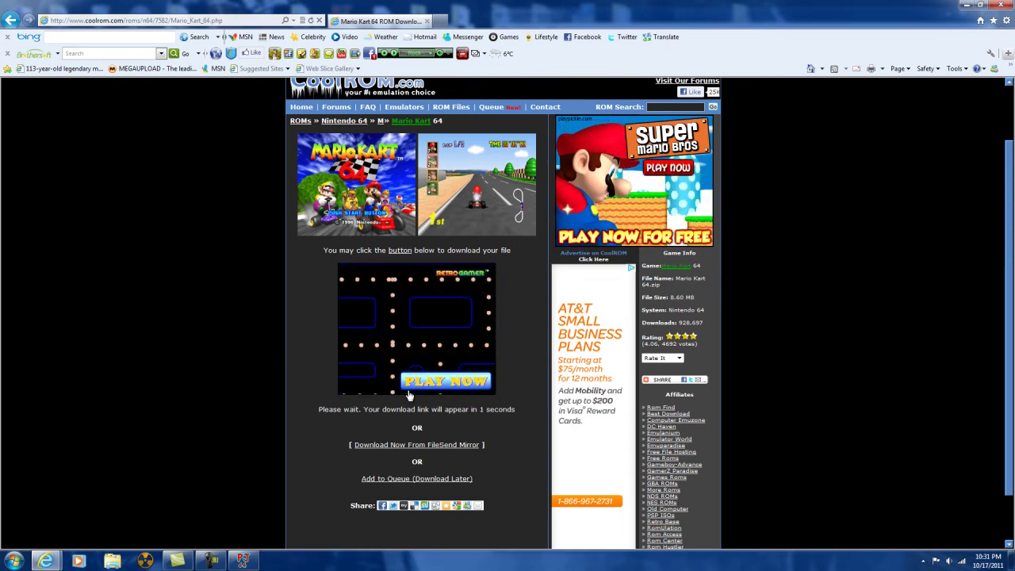
click(424, 412)
click(675, 538)
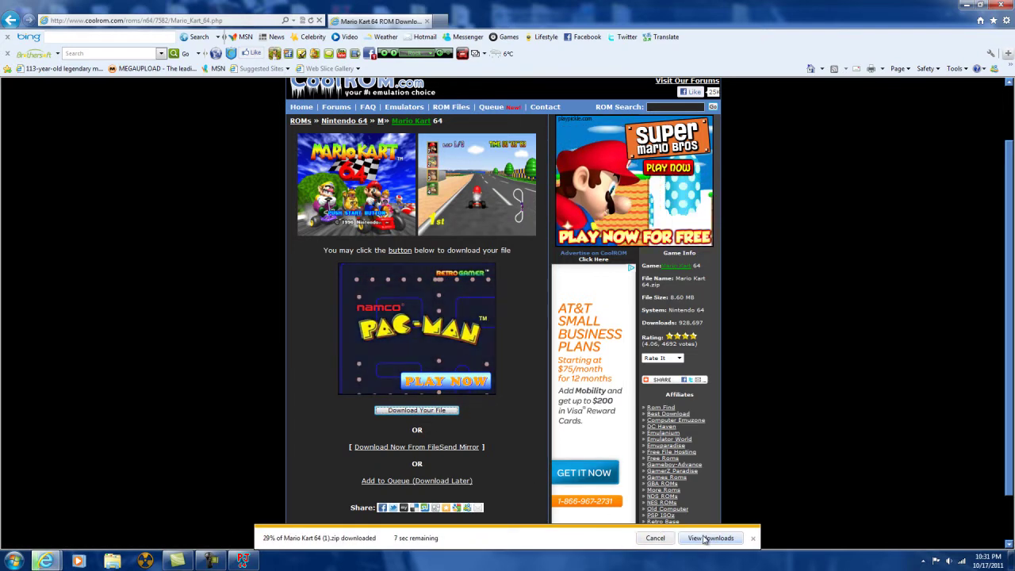
click(706, 538)
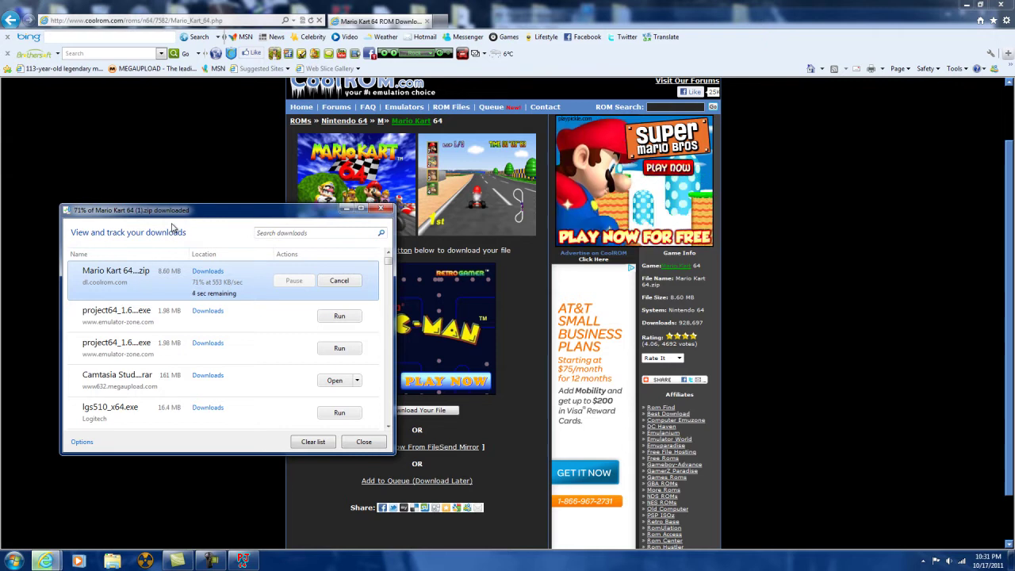
drag(159, 218, 138, 157)
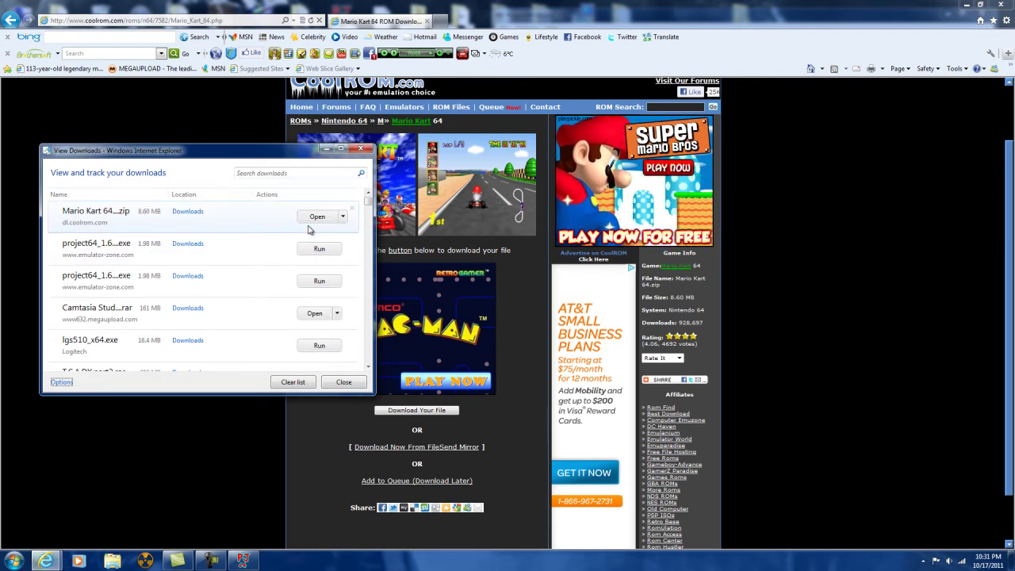
click(313, 217)
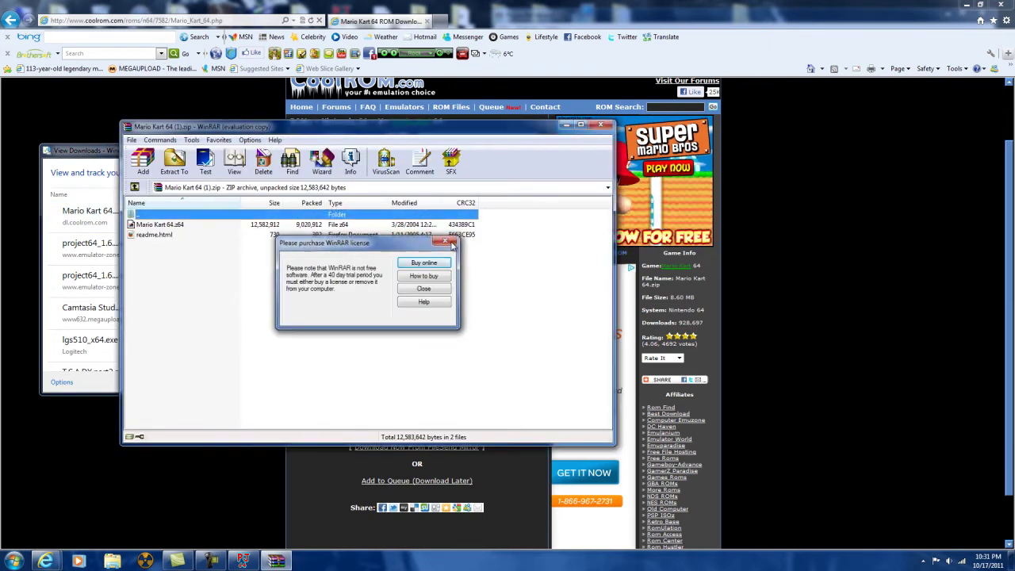
- Extract Mario Kart 64.z64 and readme.html into C:\sonicCD, replacing the existing readme.html
click(423, 288)
click(173, 163)
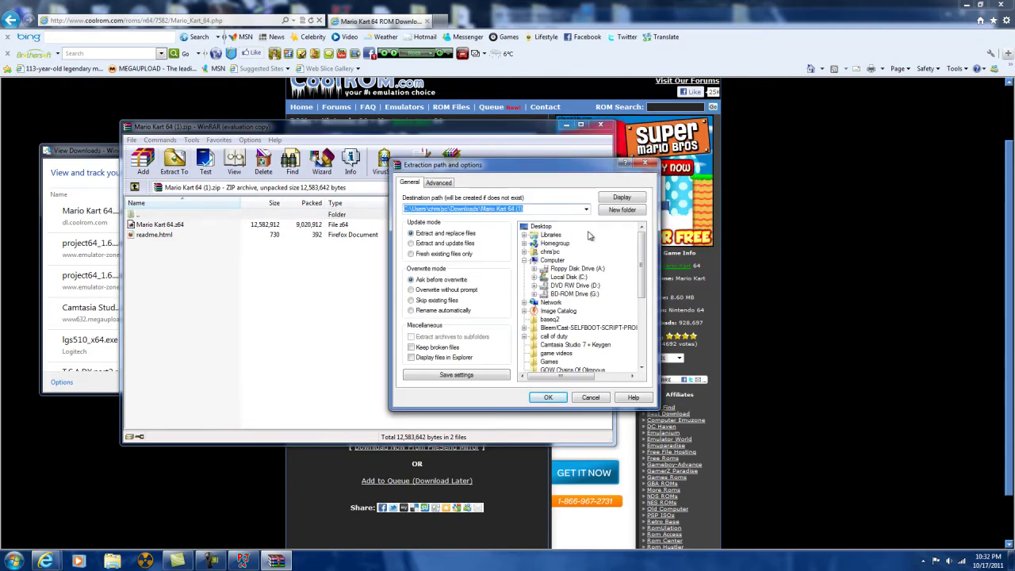
drag(644, 298, 666, 378)
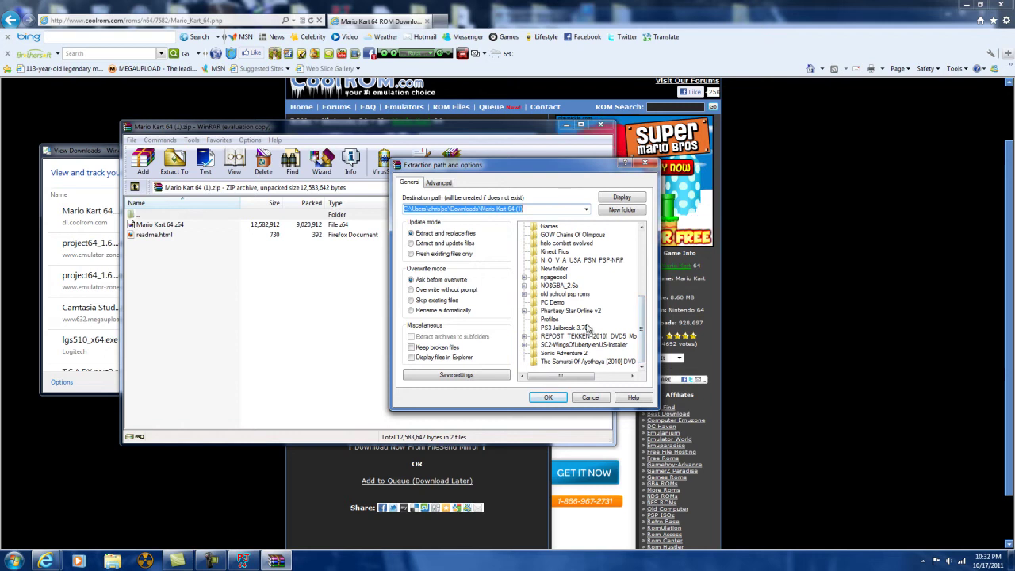
drag(646, 336, 644, 275)
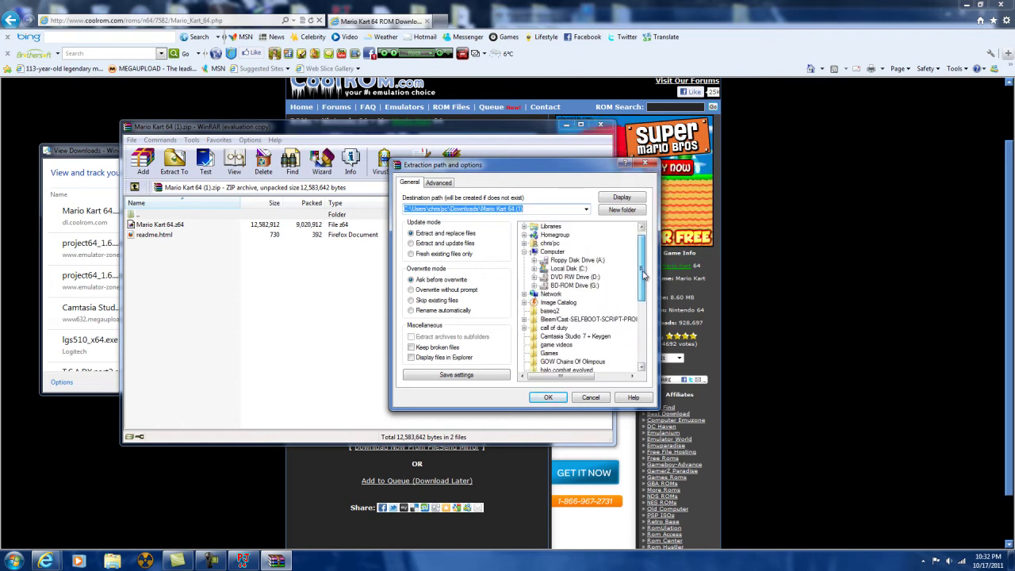
double_click(578, 269)
drag(640, 283, 646, 311)
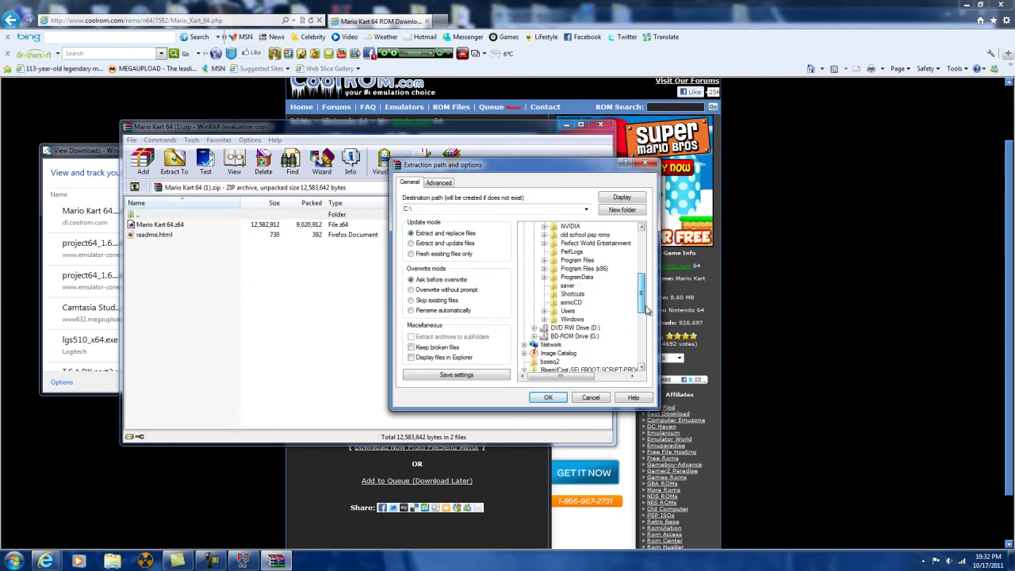
click(546, 398)
click(360, 333)
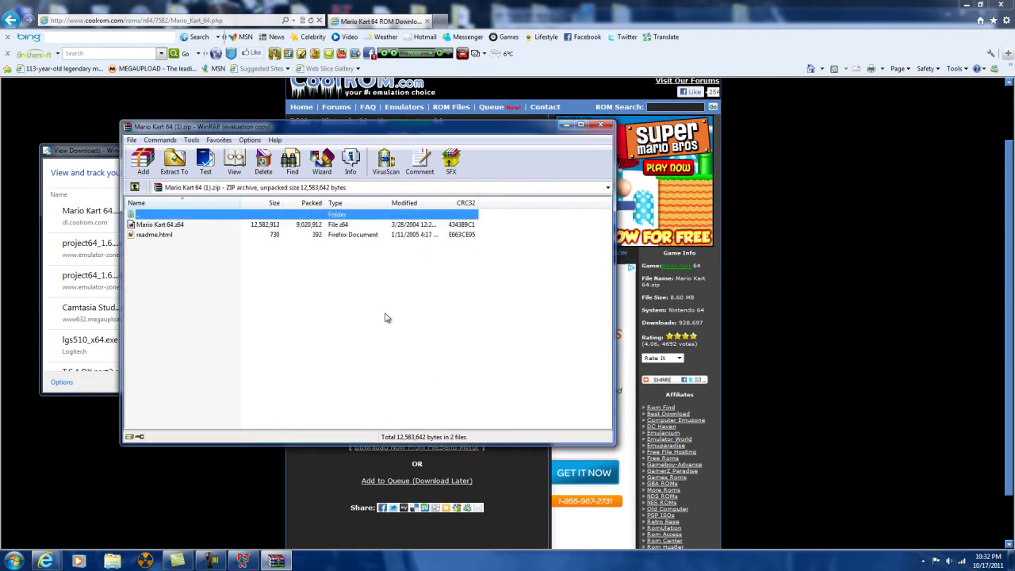
- Close WinRAR and the downloads list, then load Mario Kart 64.z64 from C:\sonicCD via File > Open Rom
key(alt+F4)
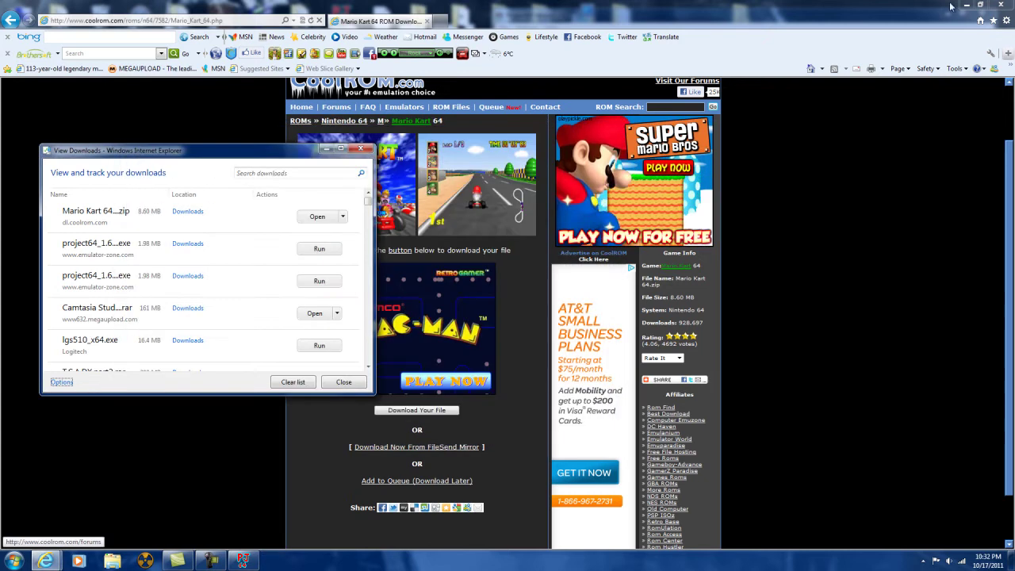
click(966, 5)
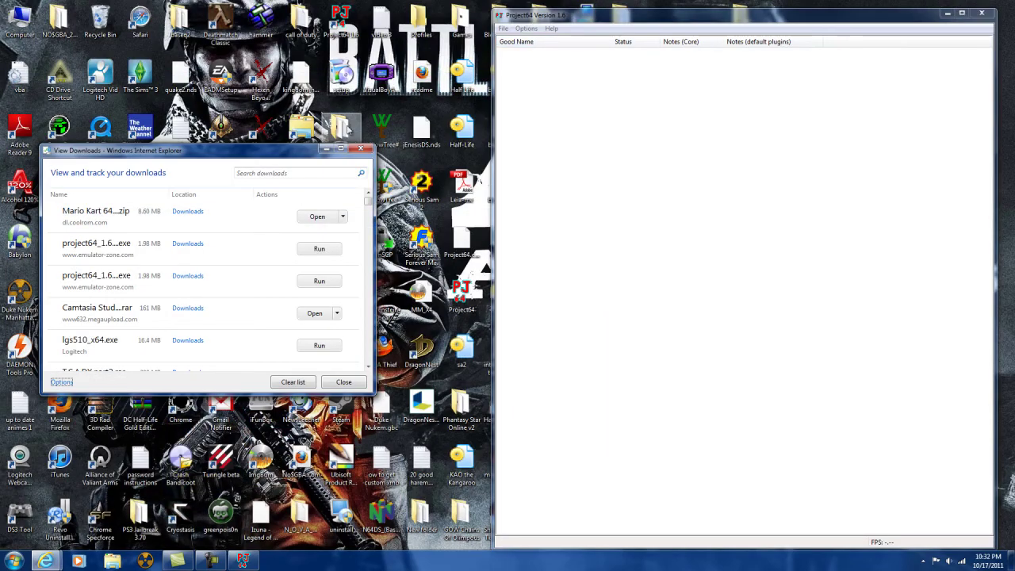
click(325, 149)
drag(522, 17, 301, 15)
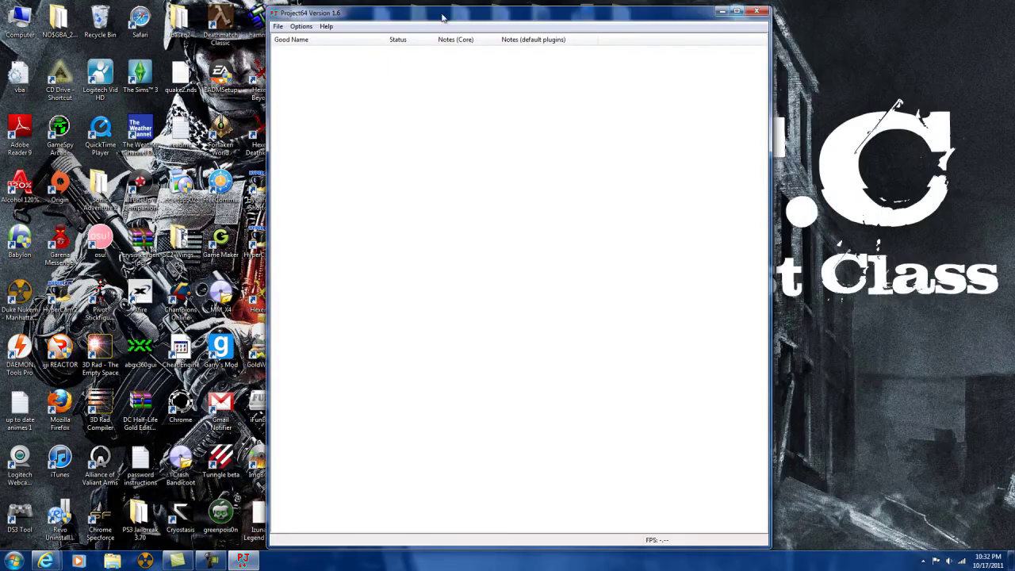
click(278, 27)
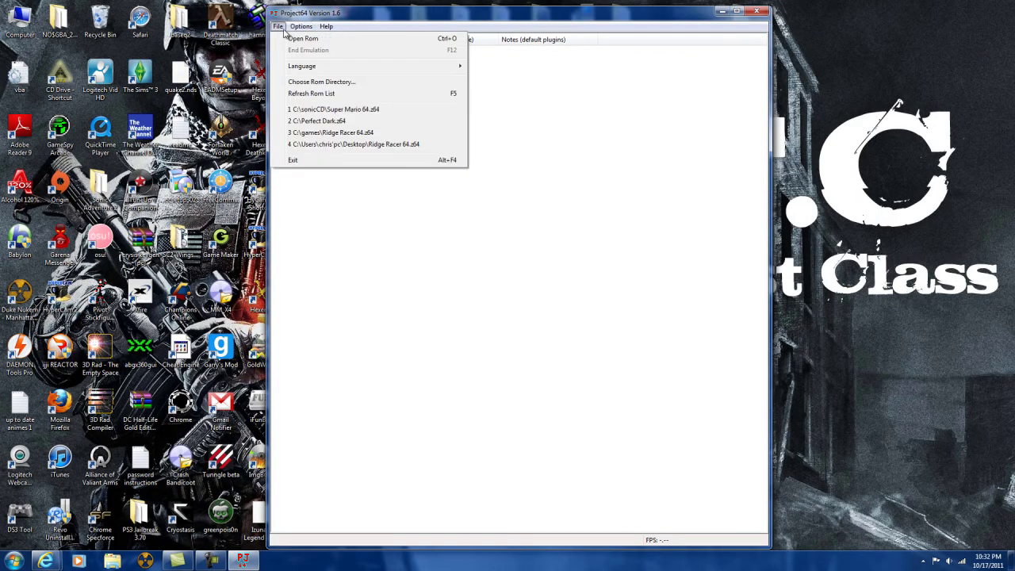
click(284, 39)
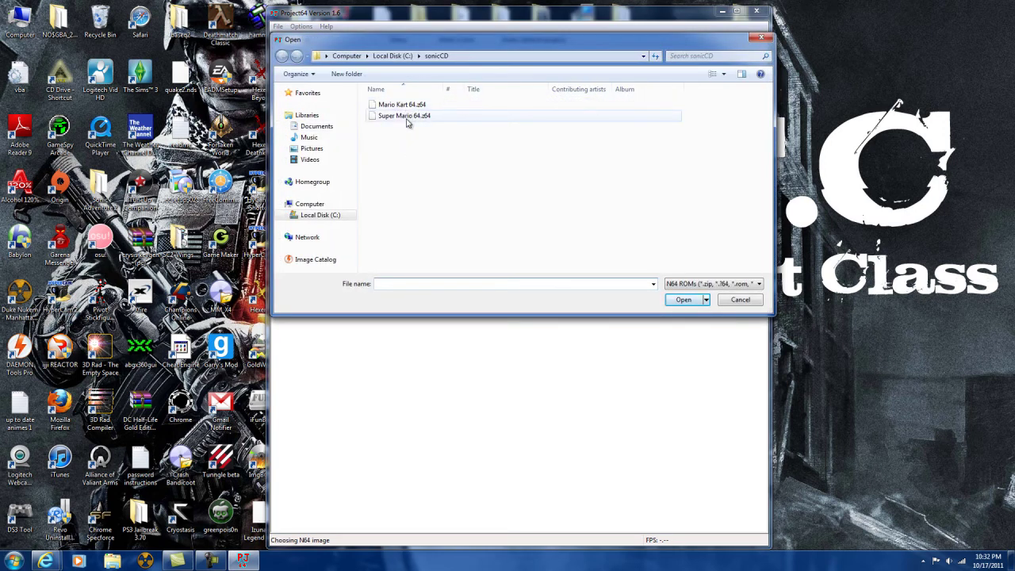
double_click(407, 109)
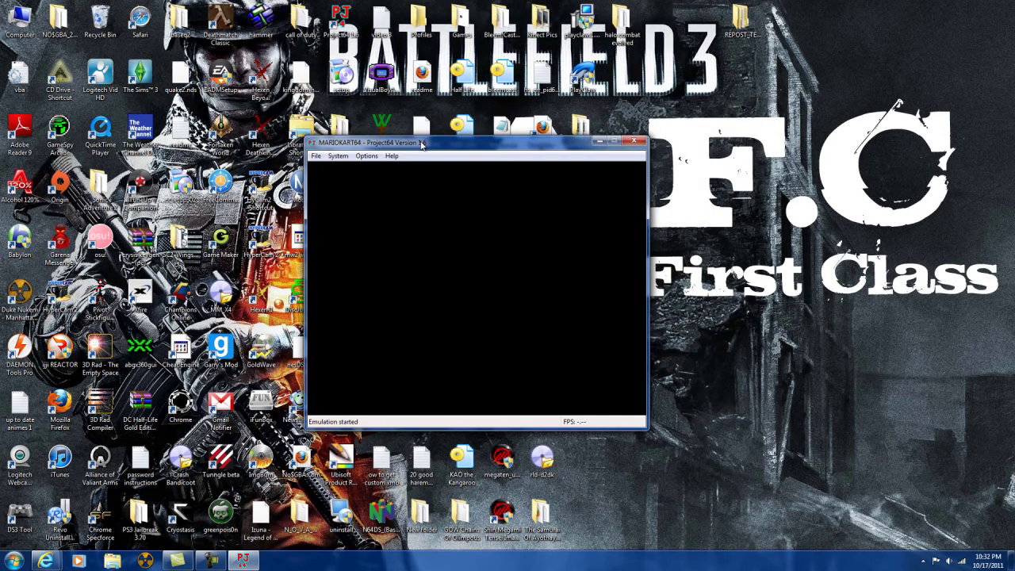
- Raise the emulator window slightly and skip the Mario Kart 64 title screen with Enter
drag(421, 143, 421, 130)
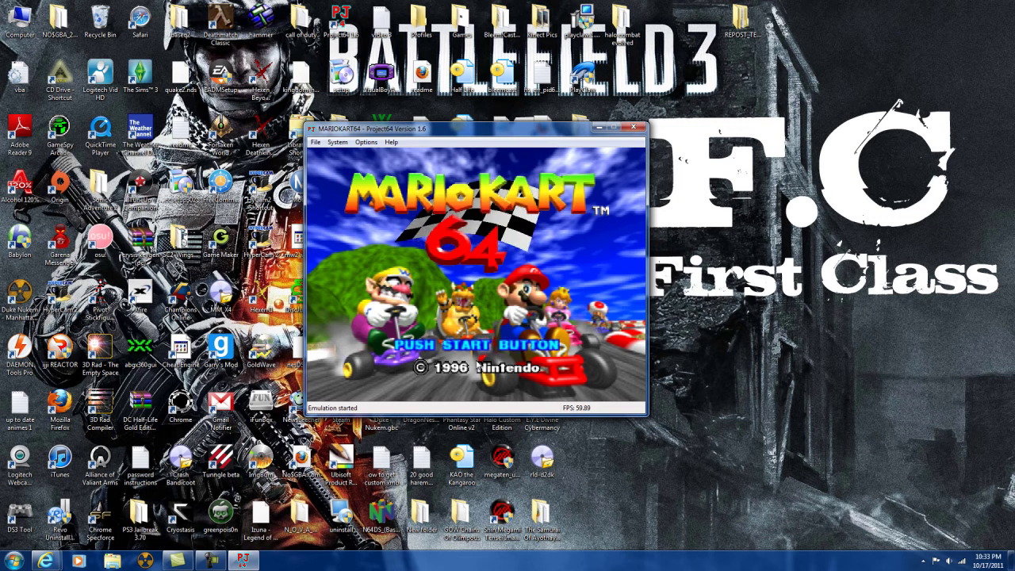
key(Return)
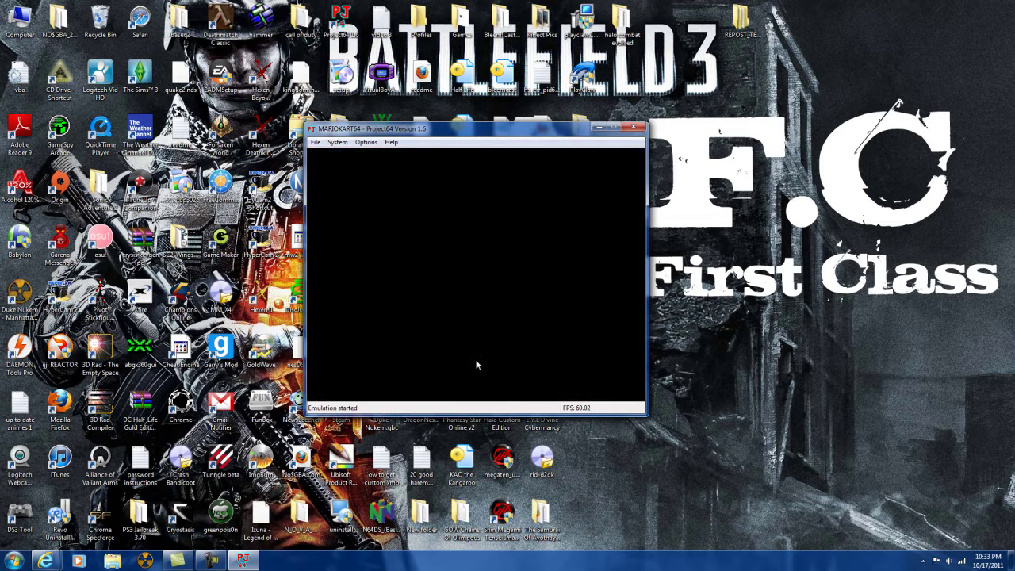
click(337, 142)
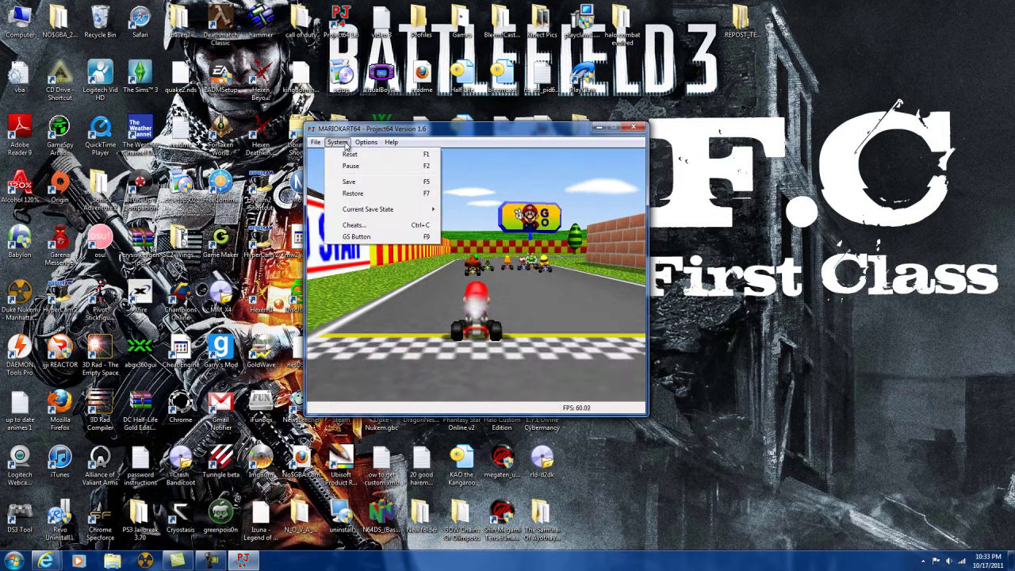
click(352, 225)
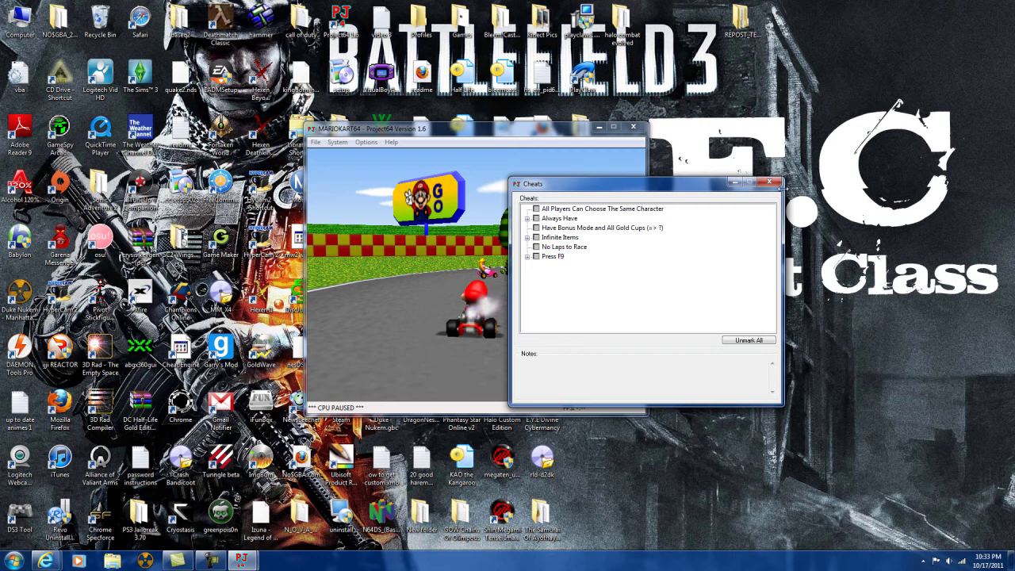
click(769, 183)
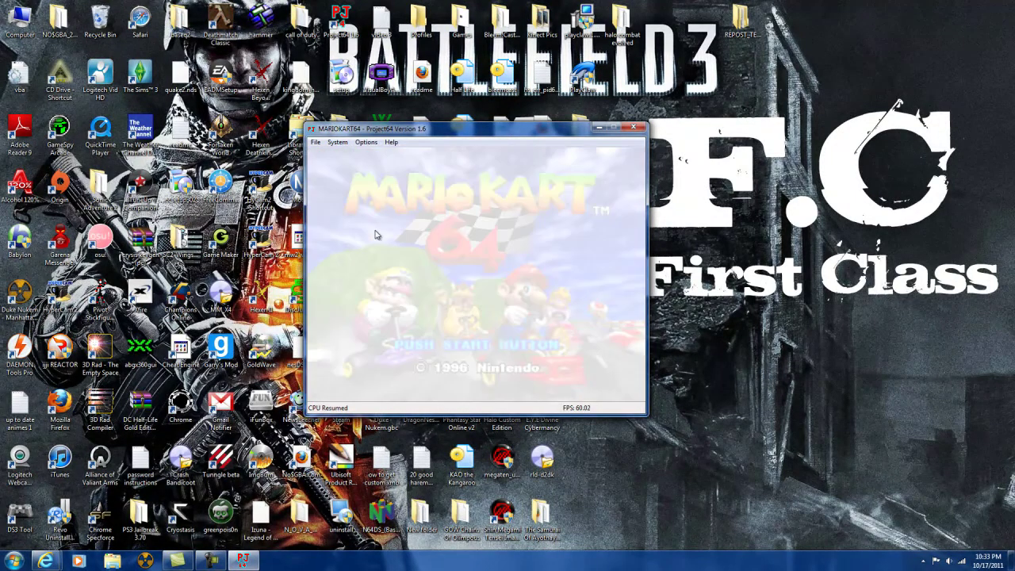
- Choose 1P GAME, 50cc MARIO GP, Mario as the driver, and confirm the cup
key(Return)
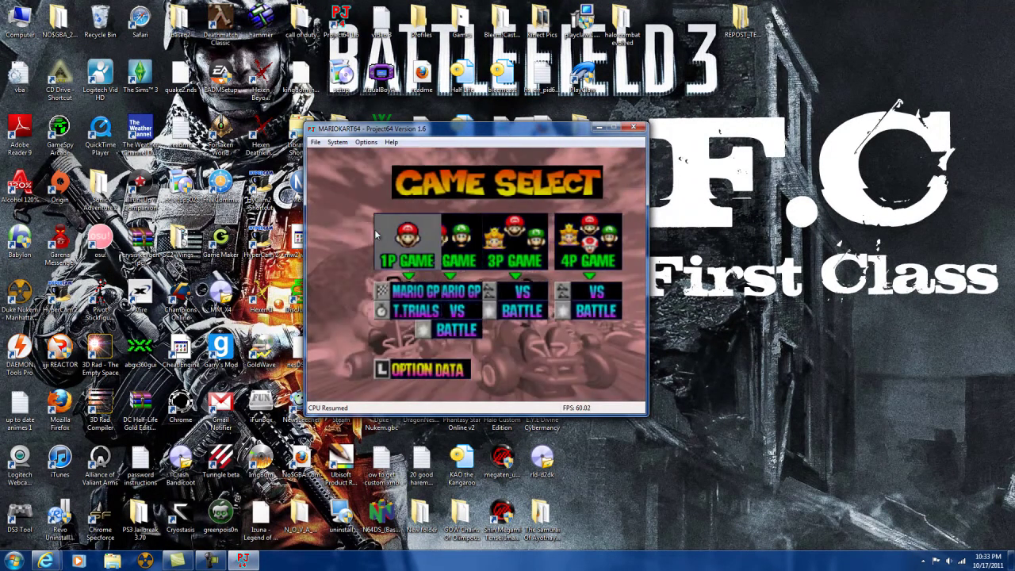
key(Right)
key(Left)
key(Return)
key(Down)
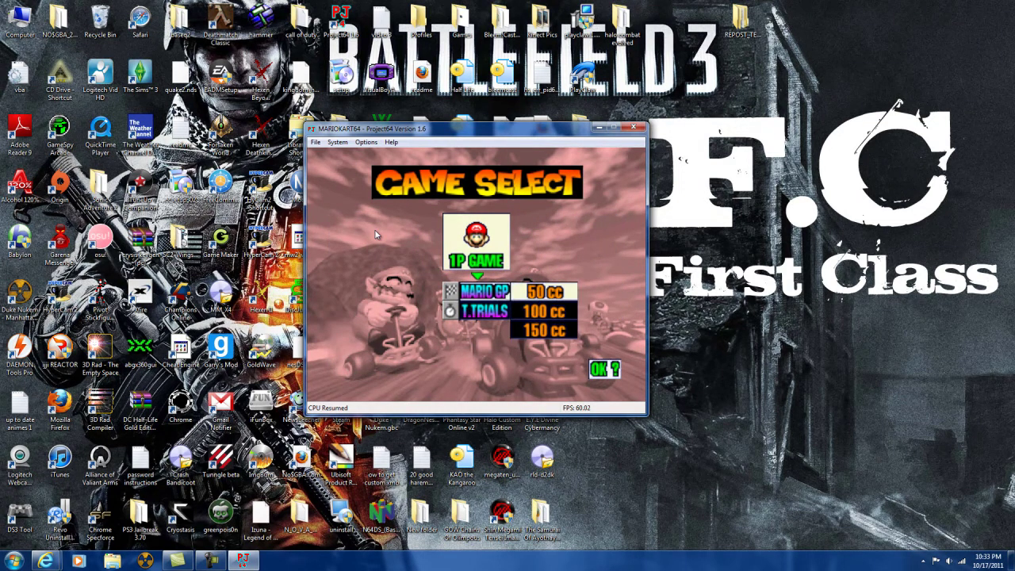
key(Return)
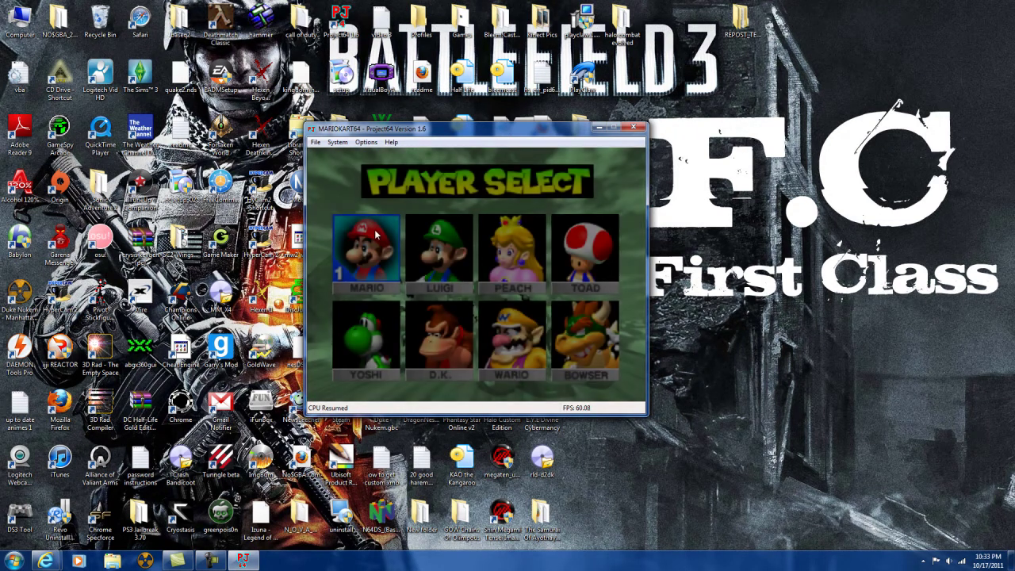
key(Return)
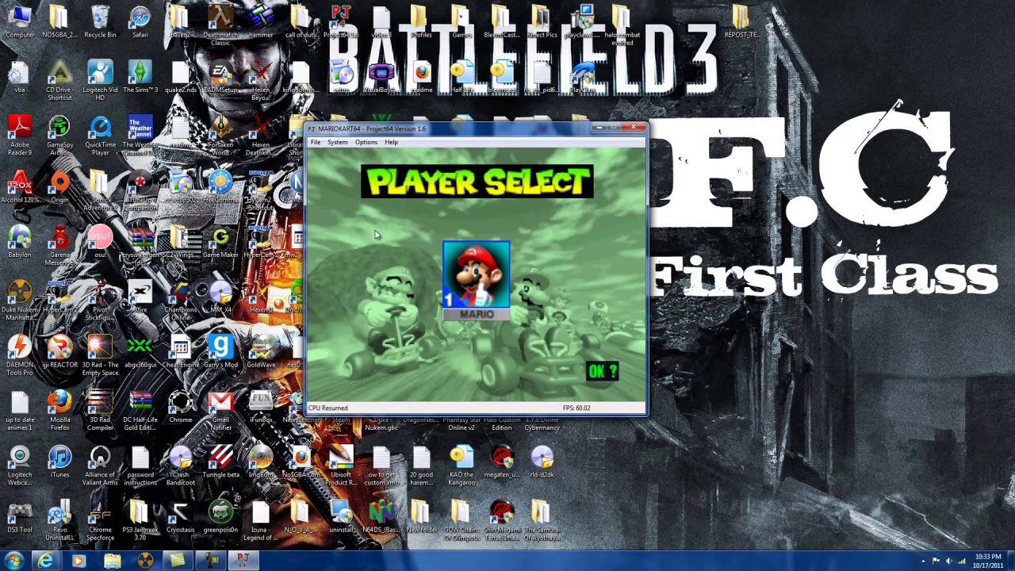
key(Return)
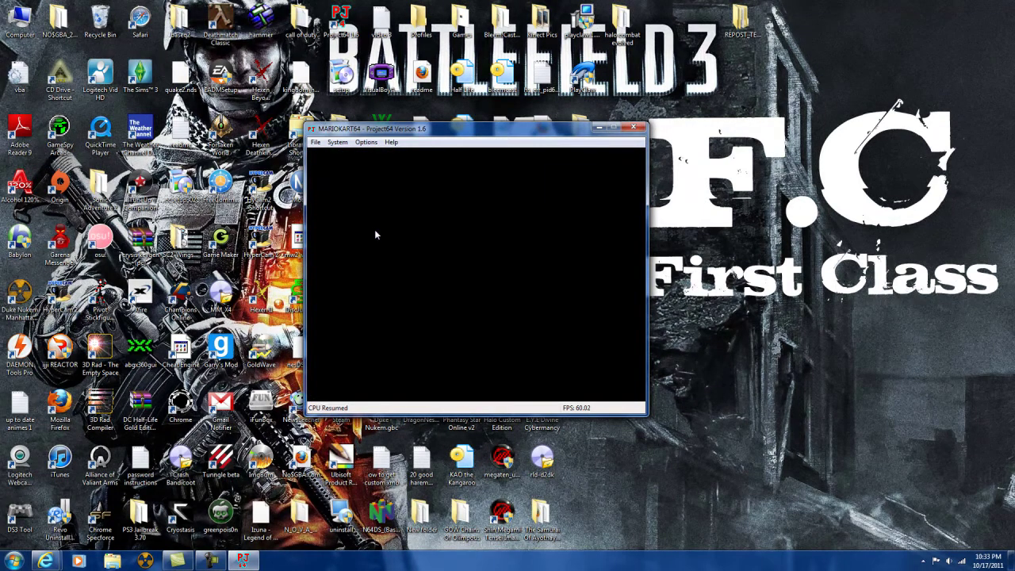
key(Return)
key(Return)
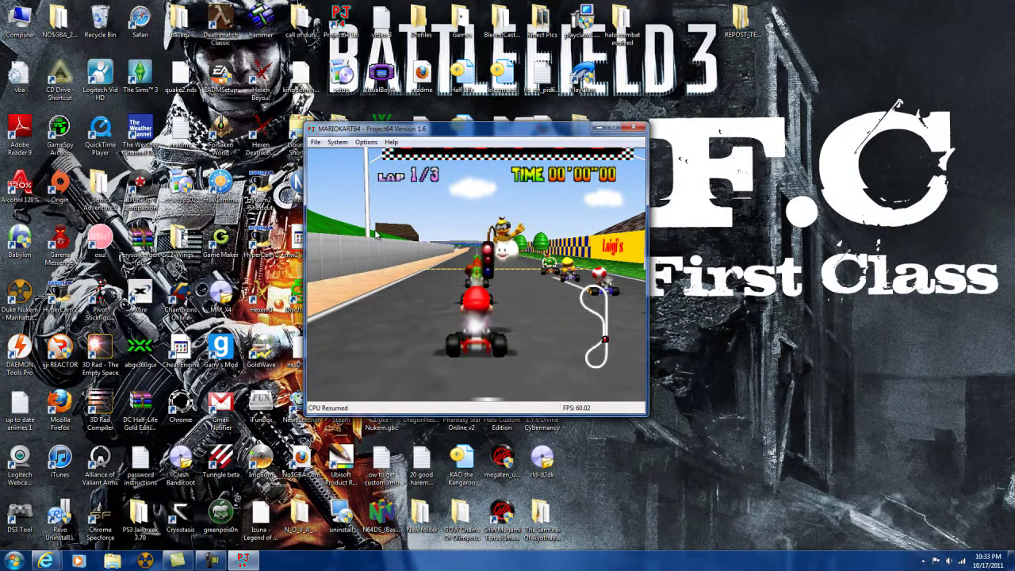
- Accelerate Mario off the Luigi Raceway starting grid with the X key
key(x)
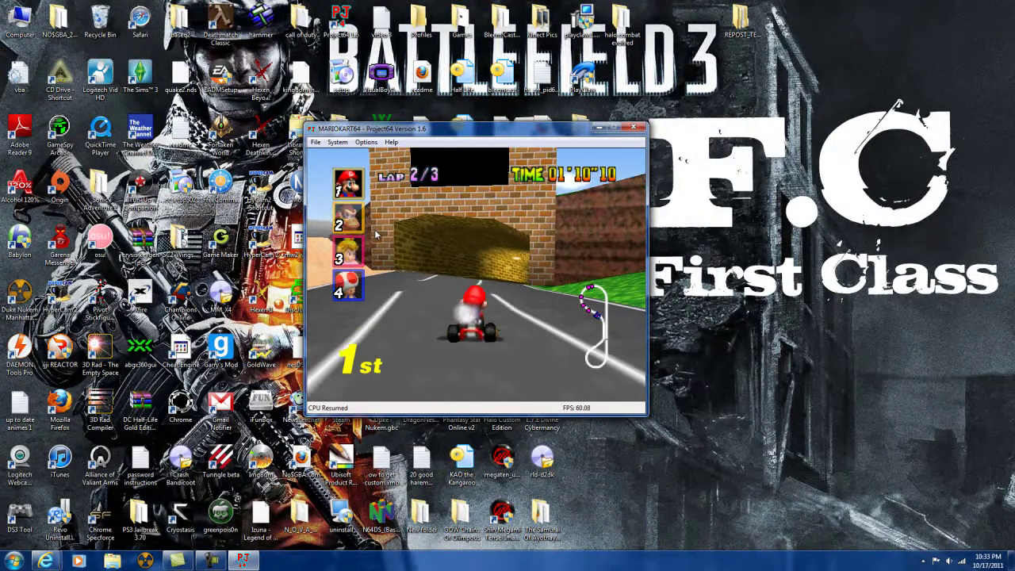
key(Return)
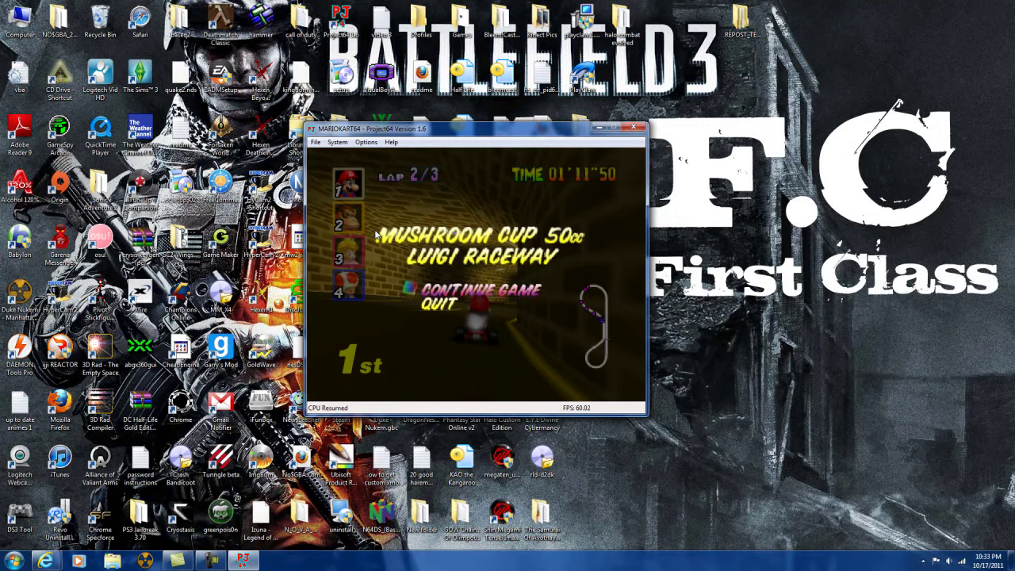